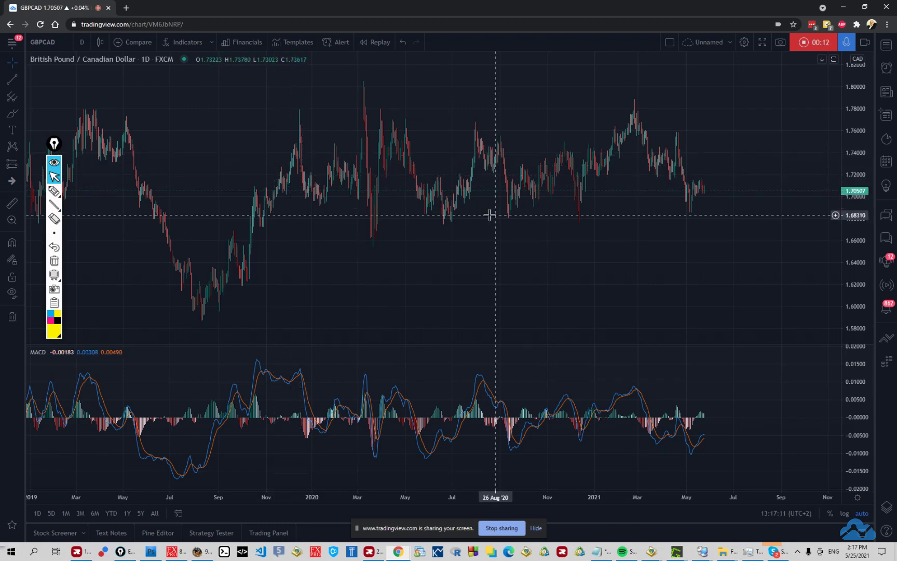
# - Drag the floating annotation palette down the left edge, clear of the candles
pyautogui.moveTo(54, 144)
pyautogui.mouseDown()
pyautogui.moveTo(57, 266)
pyautogui.moveTo(35, 235)
pyautogui.mouseUp()
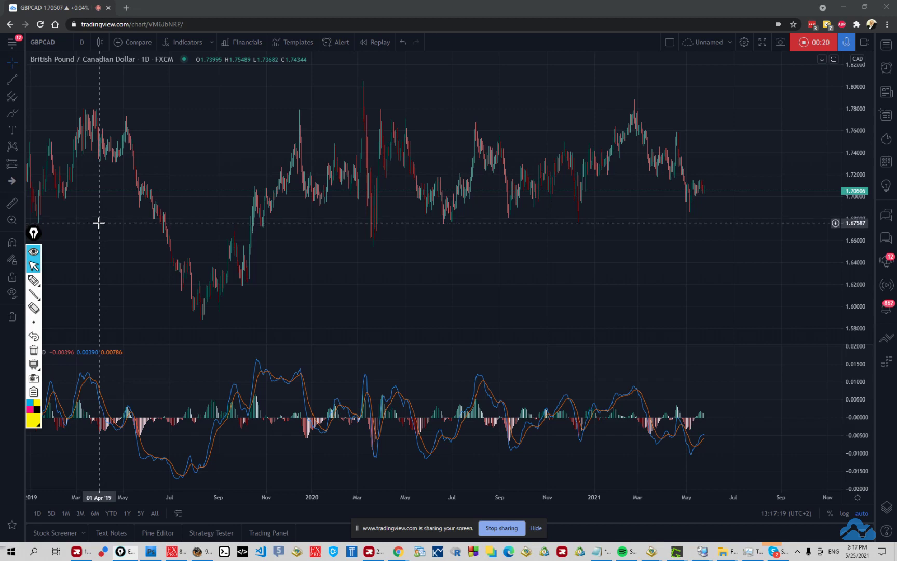
# - Draw a white ascending trendline from the March 2020 low through the recent lows at far right
pyautogui.click(12, 79)
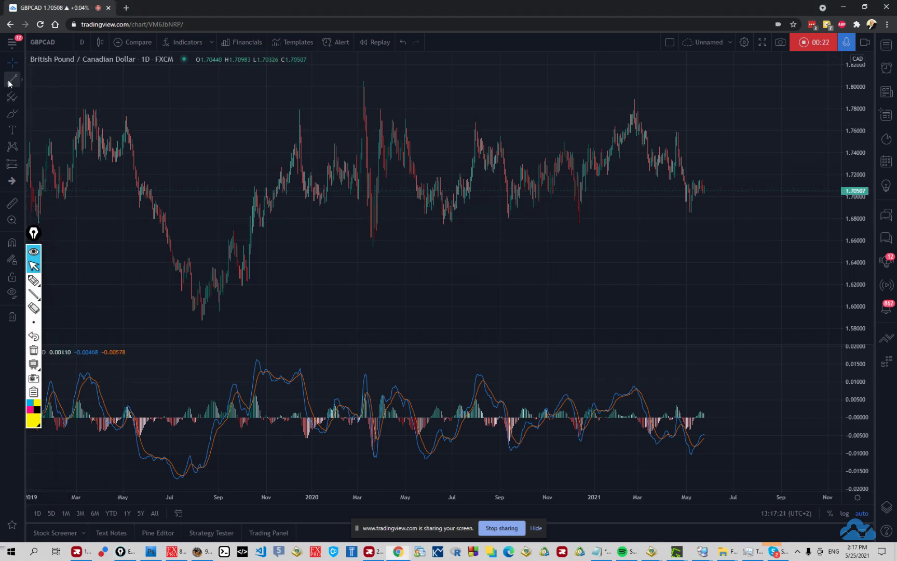
pyautogui.click(373, 245)
pyautogui.click(834, 191)
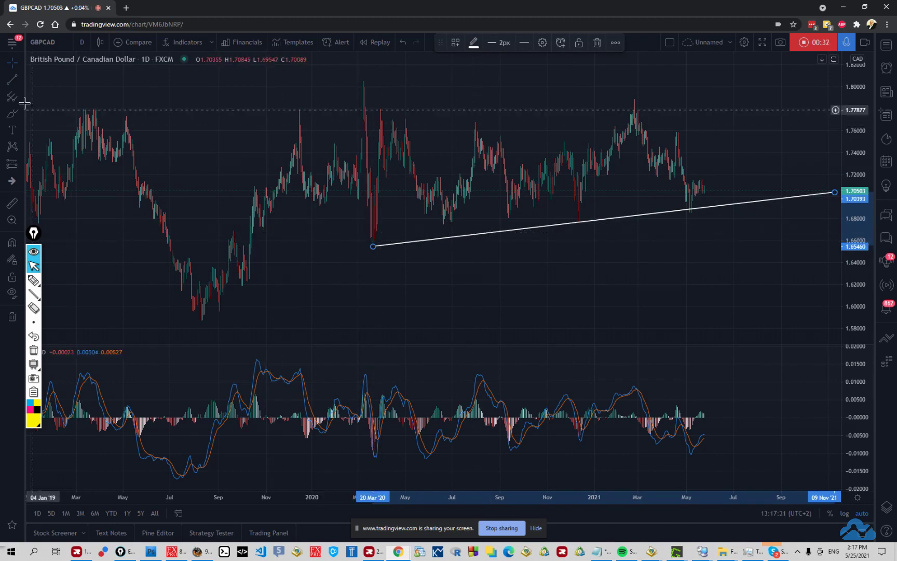
# - Draw a descending trendline from the March 2020 high through the March 2021 high, completing the triangle
pyautogui.click(13, 81)
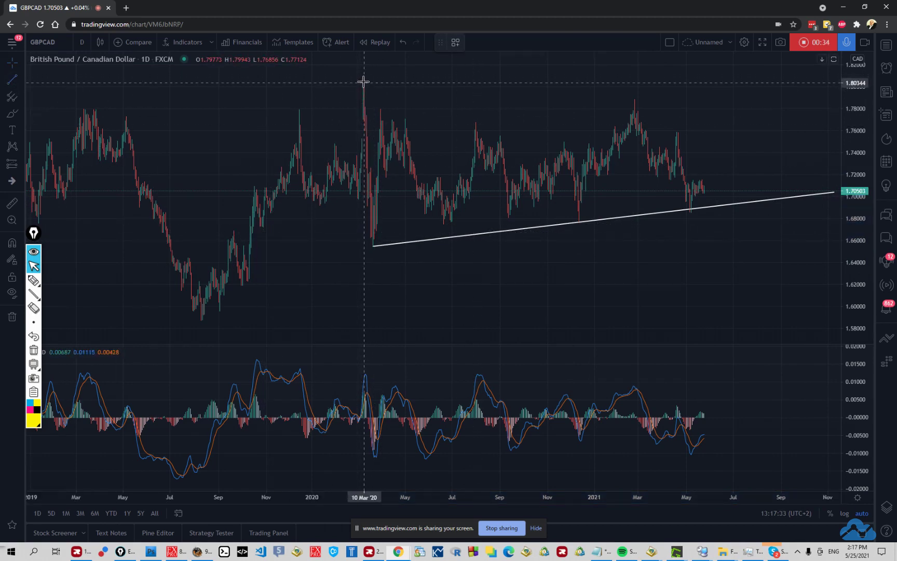
pyautogui.click(363, 81)
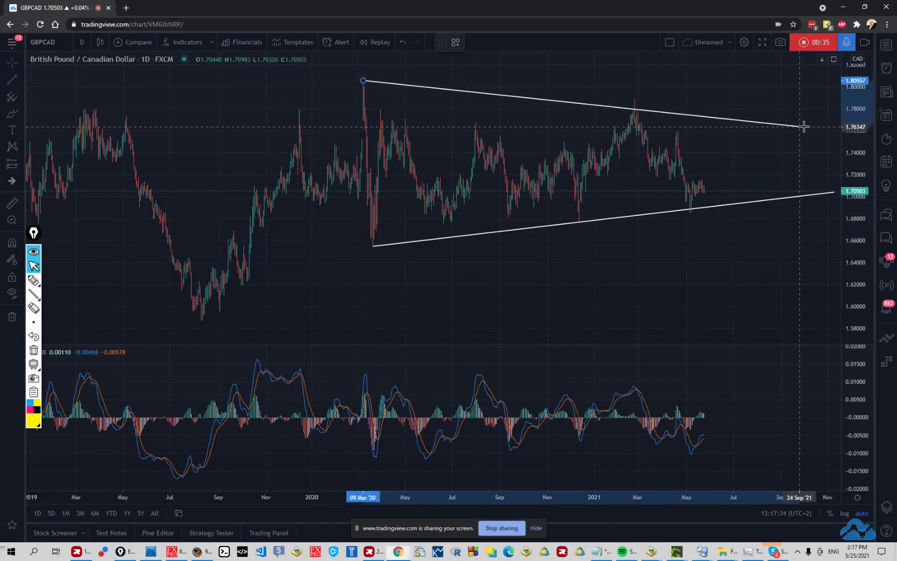
pyautogui.click(832, 111)
pyautogui.click(606, 304)
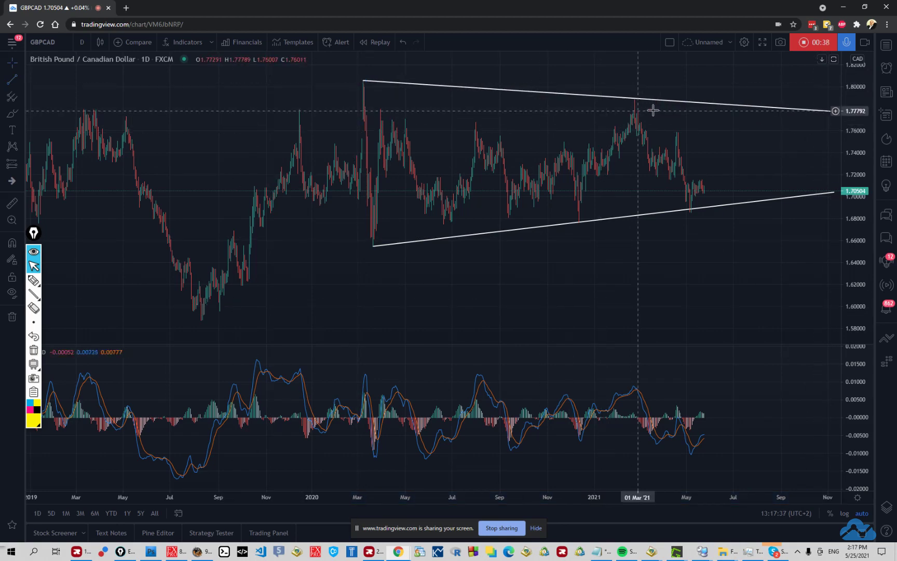
# - Zoom out to older history and trace yellow freehand strokes along the triangle's top, right side and bottom
pyautogui.scroll(-5, 166, 269)
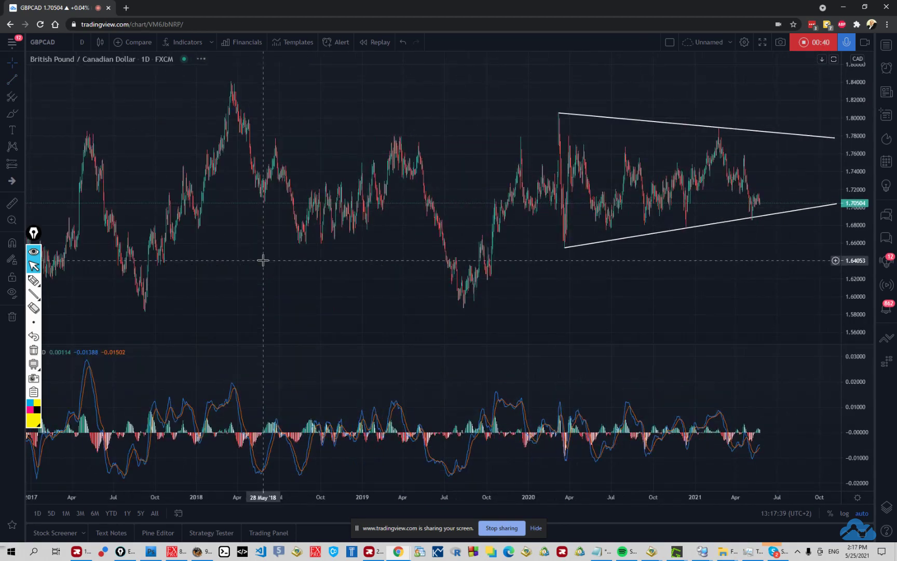
pyautogui.scroll(-5, 197, 220)
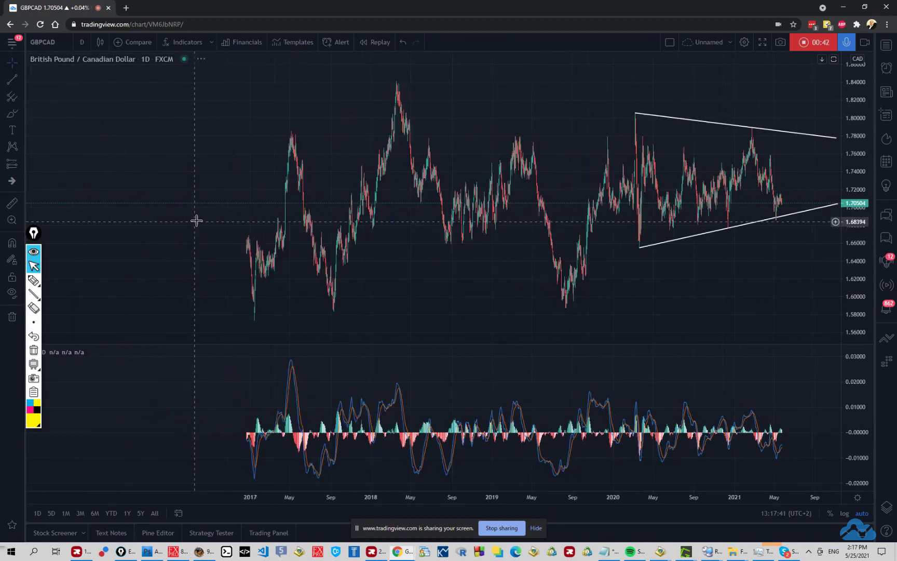
pyautogui.scroll(-2, 208, 219)
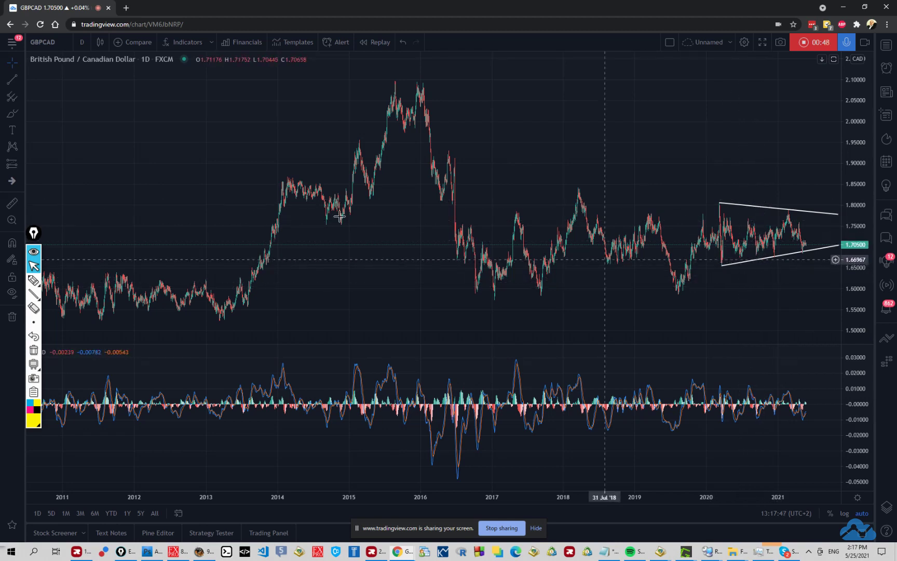
pyautogui.click(33, 280)
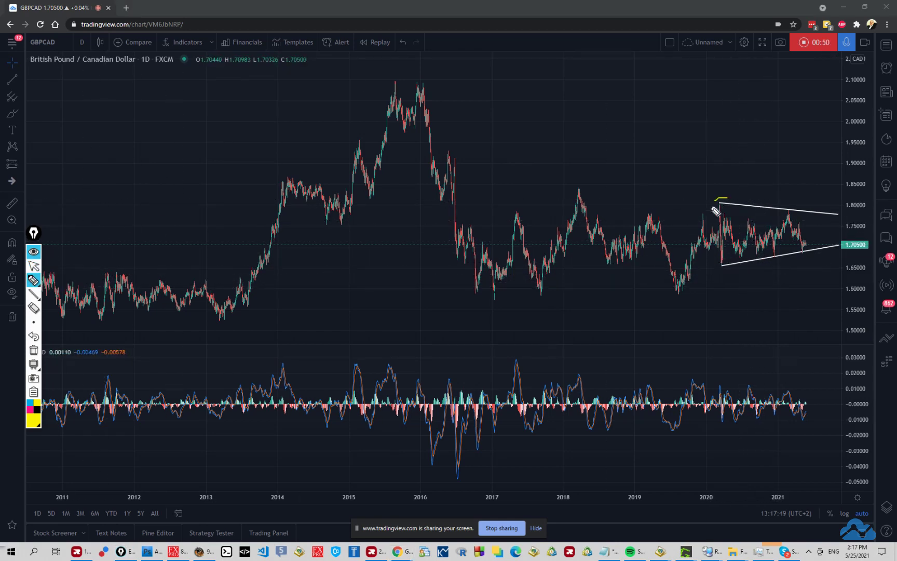
pyautogui.moveTo(704, 203); pyautogui.dragTo(816, 203)
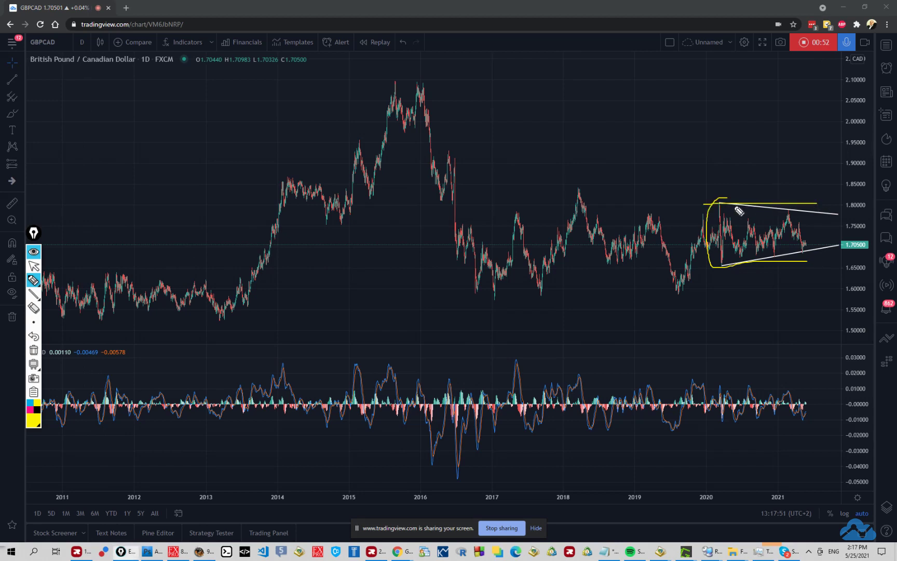
pyautogui.moveTo(710, 206)
pyautogui.mouseDown()
pyautogui.moveTo(742, 204)
pyautogui.moveTo(818, 237)
pyautogui.moveTo(770, 272)
pyautogui.mouseUp()
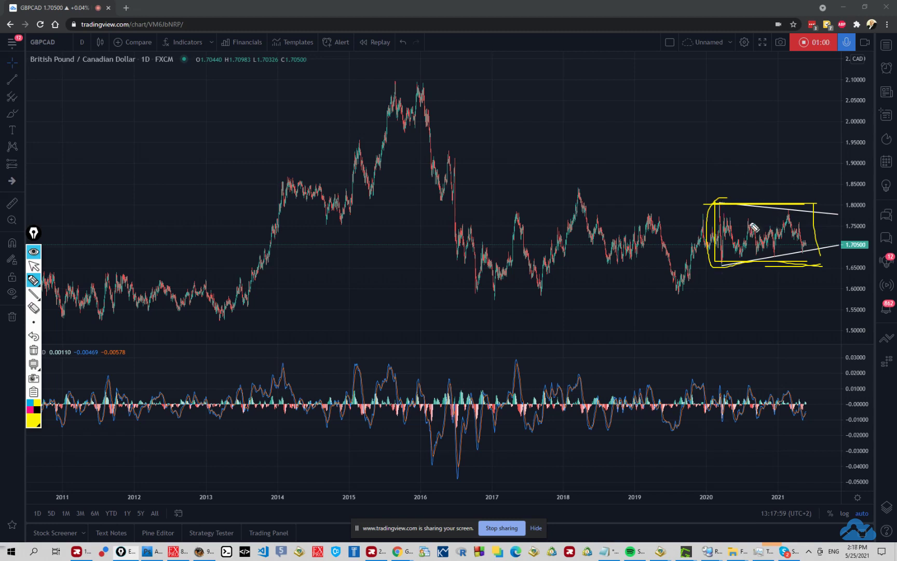
pyautogui.click(33, 350)
# - Clear the yellow sketch marks and pan to show recent prices with empty space on the right
pyautogui.click(33, 266)
pyautogui.scroll(4, 672, 268)
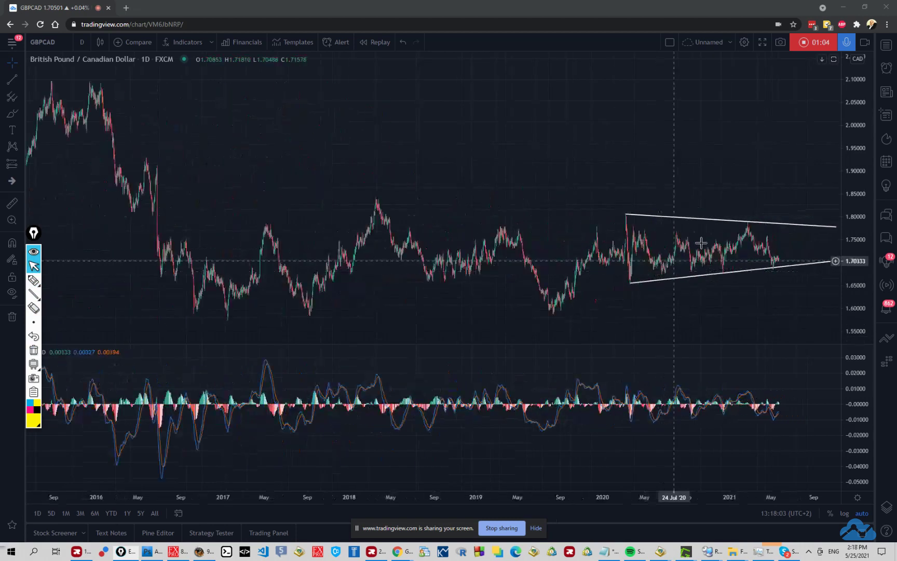
pyautogui.moveTo(506, 255); pyautogui.dragTo(316, 249)
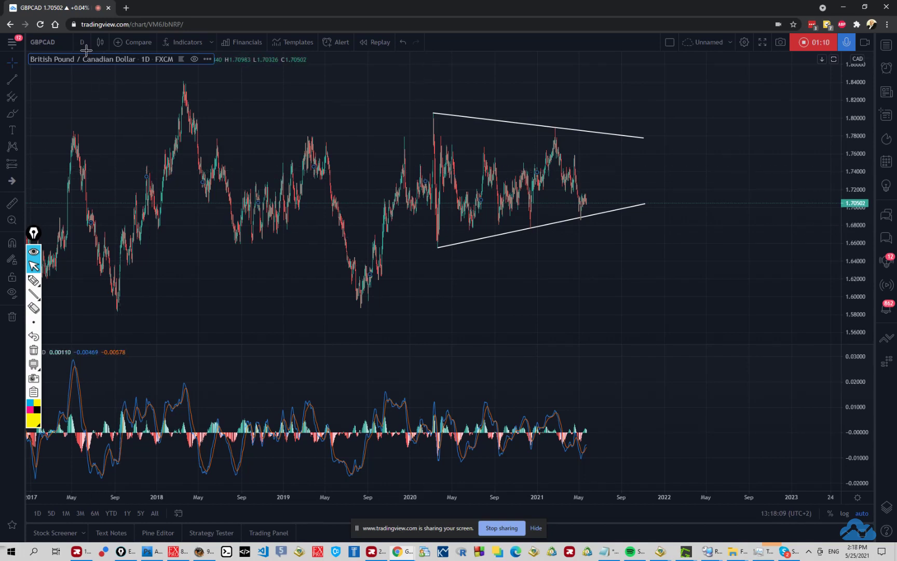
# - Switch the chart to 4-hour candles, briefly back to daily, then settle on 4 hours
pyautogui.click(82, 42)
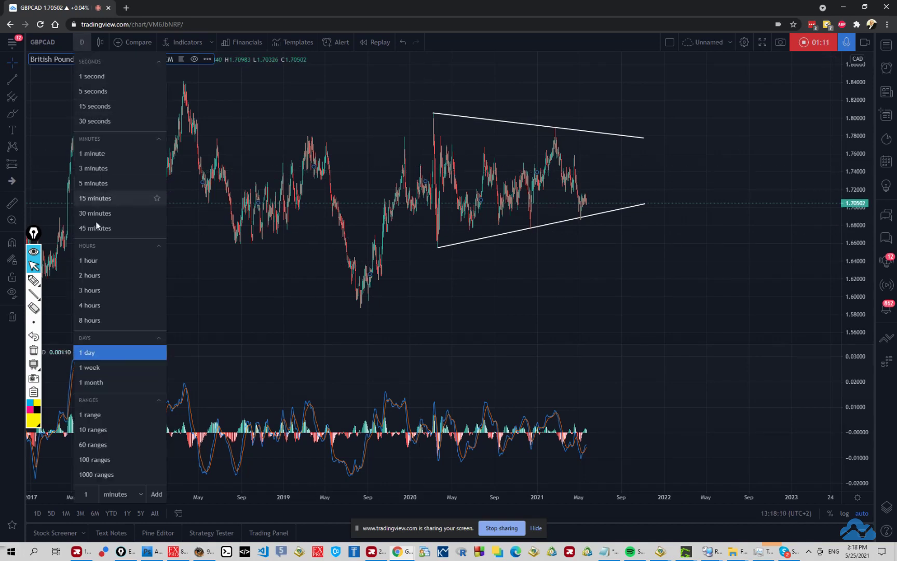
pyautogui.click(95, 305)
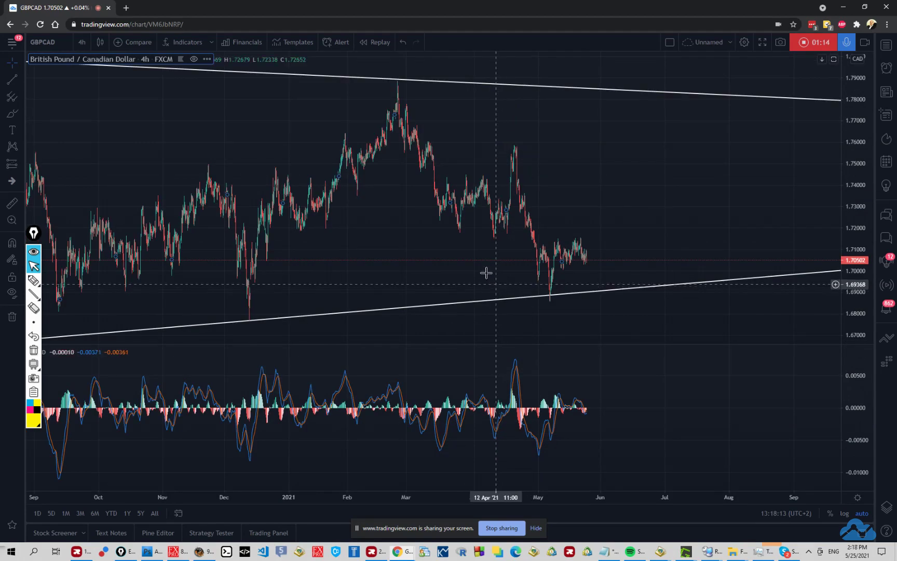
pyautogui.scroll(4, 489, 278)
pyautogui.scroll(3, 332, 244)
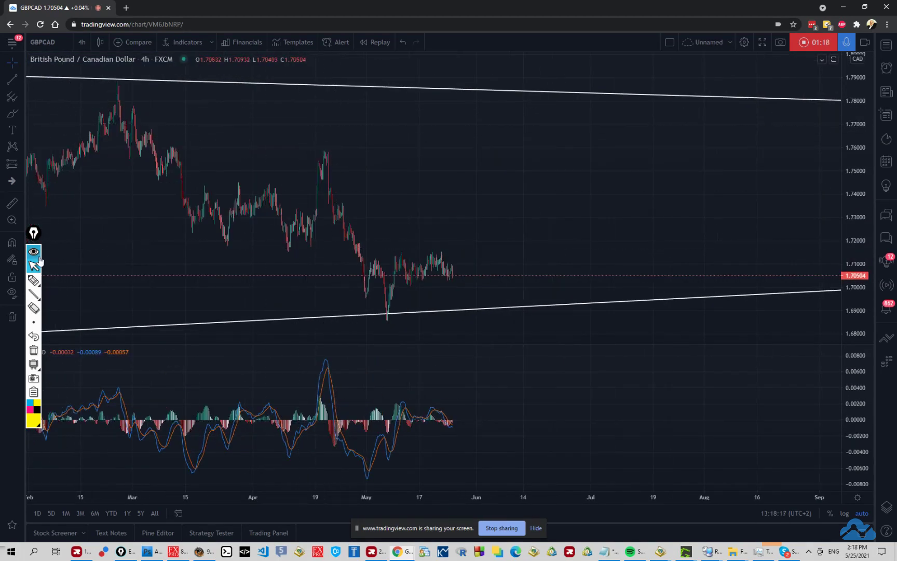
pyautogui.click(33, 280)
pyautogui.press('Escape')
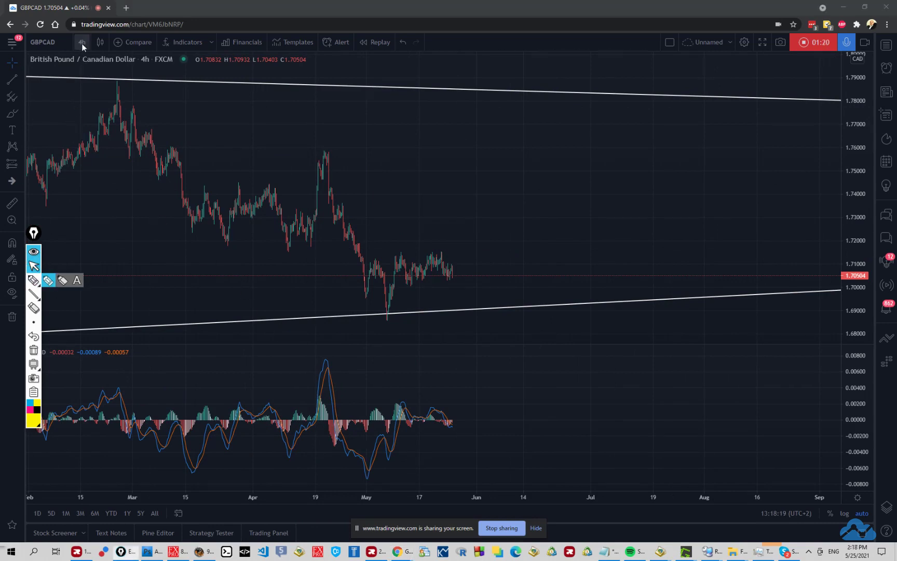
pyautogui.click(81, 42)
pyautogui.click(89, 351)
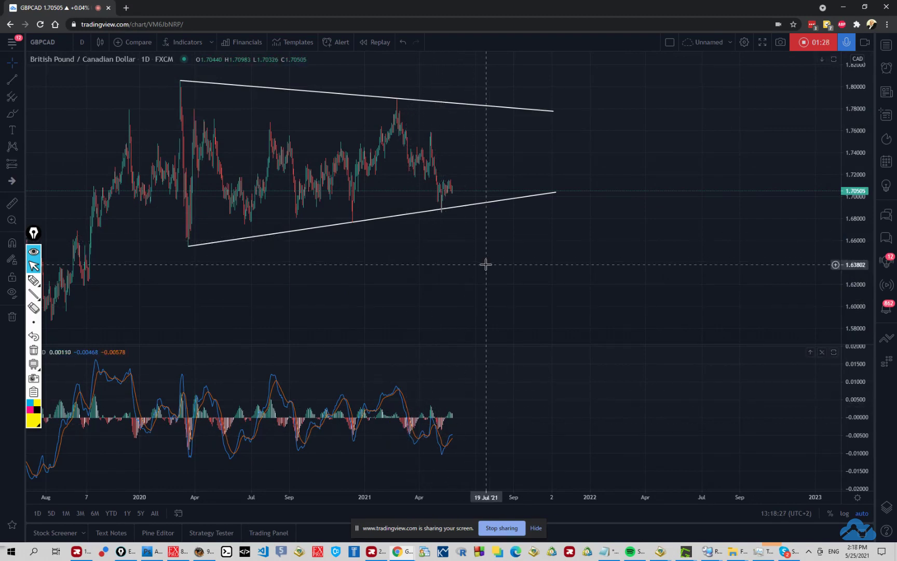
pyautogui.click(81, 42)
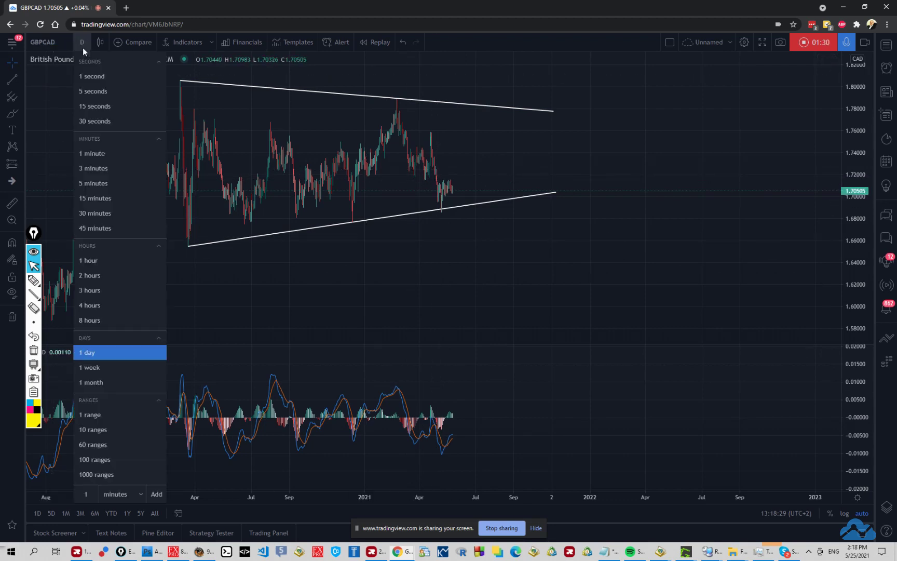
pyautogui.click(110, 307)
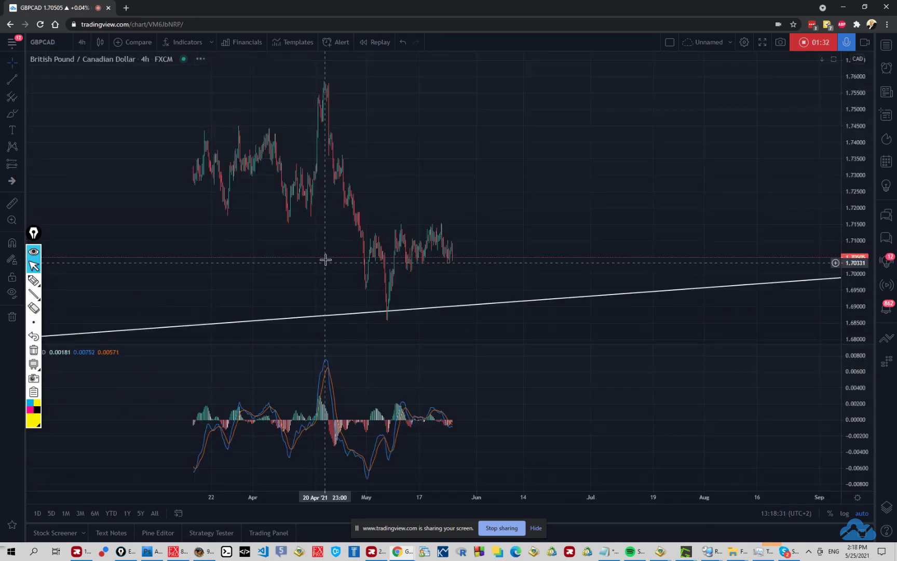
pyautogui.moveTo(34, 282)
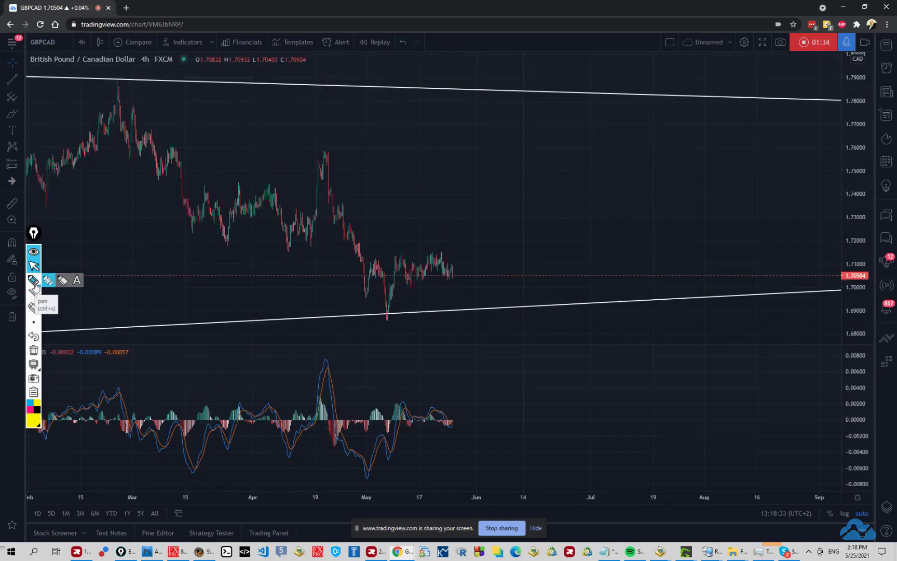
pyautogui.click(35, 283)
pyautogui.moveTo(351, 301); pyautogui.dragTo(405, 328)
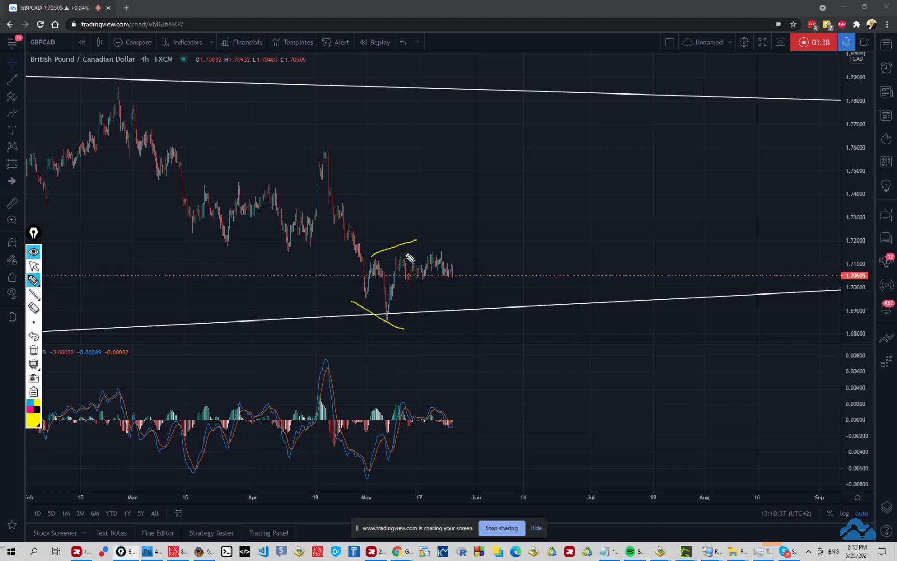
pyautogui.moveTo(398, 250); pyautogui.dragTo(481, 250)
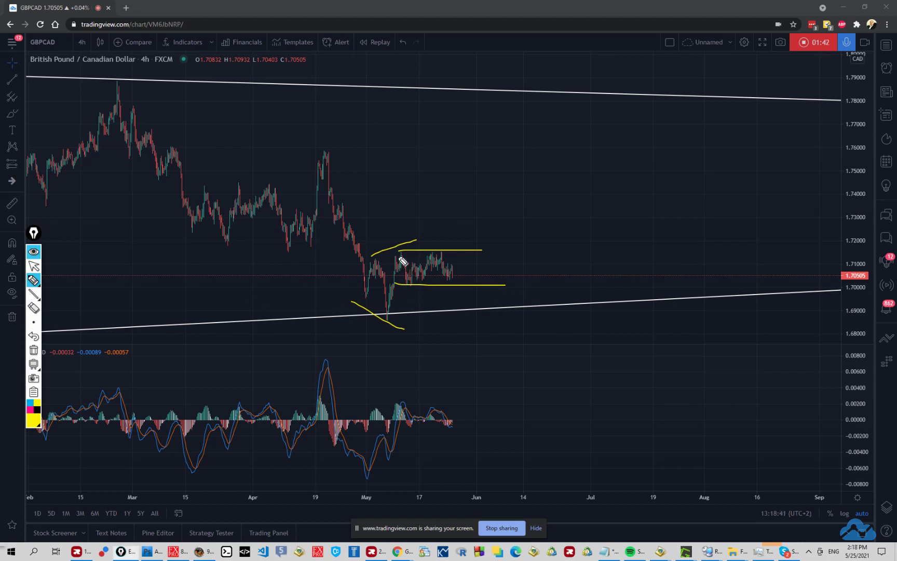
pyautogui.moveTo(400, 254); pyautogui.dragTo(465, 256)
pyautogui.moveTo(404, 283); pyautogui.dragTo(488, 275)
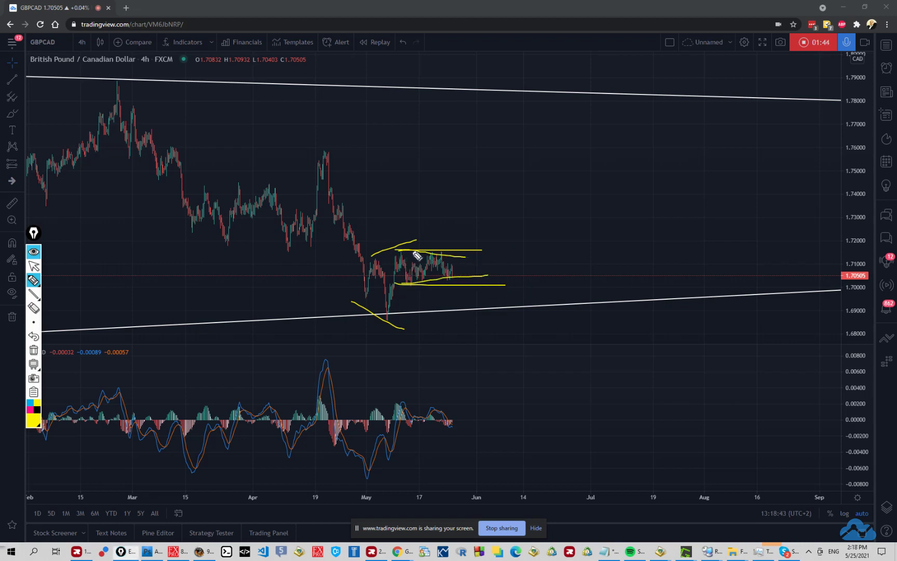
pyautogui.moveTo(412, 254); pyautogui.dragTo(467, 207)
pyautogui.moveTo(454, 210)
pyautogui.mouseDown()
pyautogui.moveTo(475, 197)
pyautogui.moveTo(482, 212)
pyautogui.mouseUp()
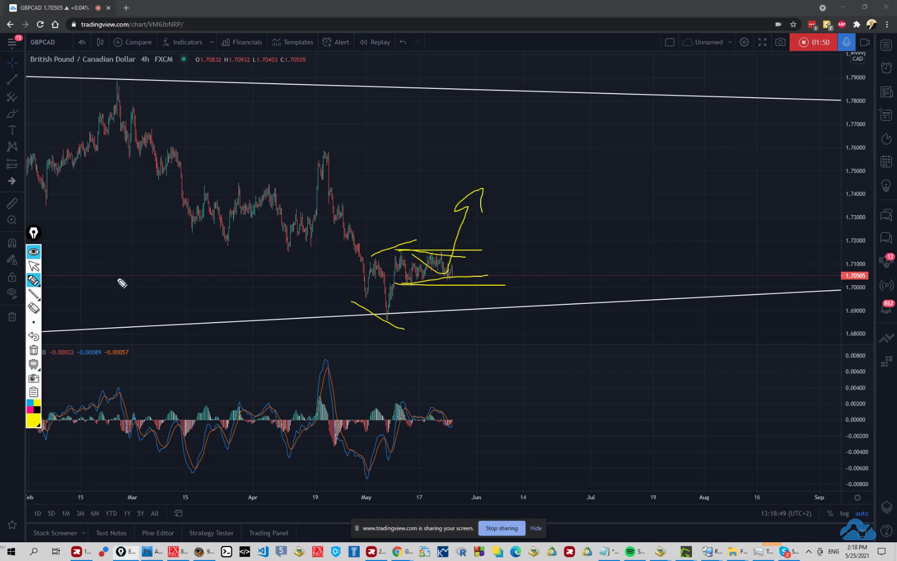
pyautogui.click(37, 351)
pyautogui.click(33, 266)
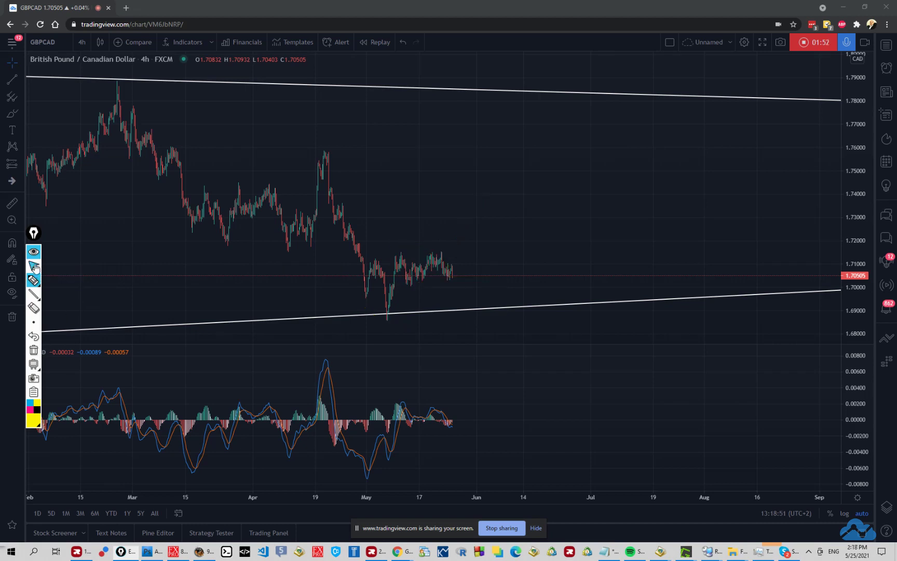
pyautogui.moveTo(33, 237); pyautogui.dragTo(61, 271)
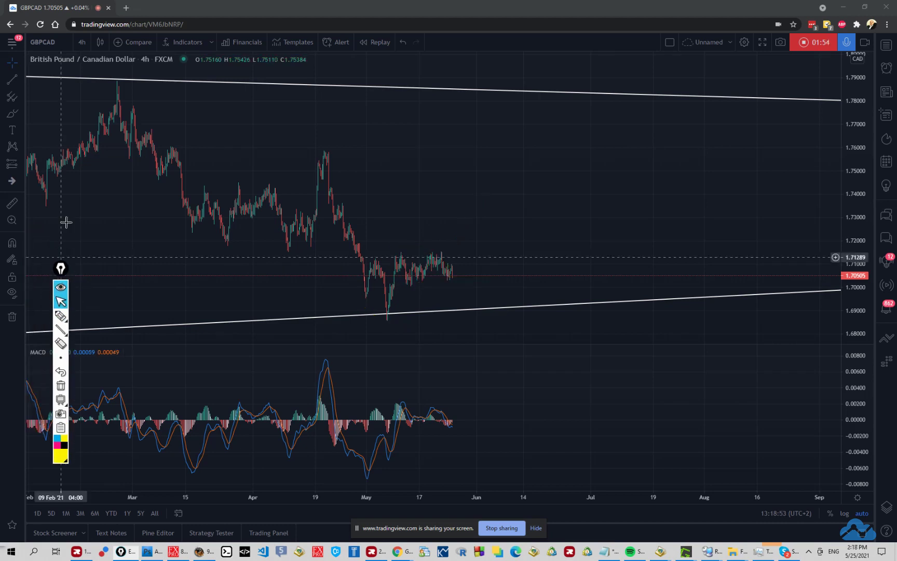
# - Pan the 4-hour chart to centre the May 2021 candles and pick the yellow highlighter
pyautogui.scroll(1, 286, 323)
pyautogui.scroll(2, 286, 323)
pyautogui.hscroll(-2, 404, 180)
pyautogui.hscroll(3, 376, 184)
pyautogui.moveTo(376, 184); pyautogui.dragTo(554, 198)
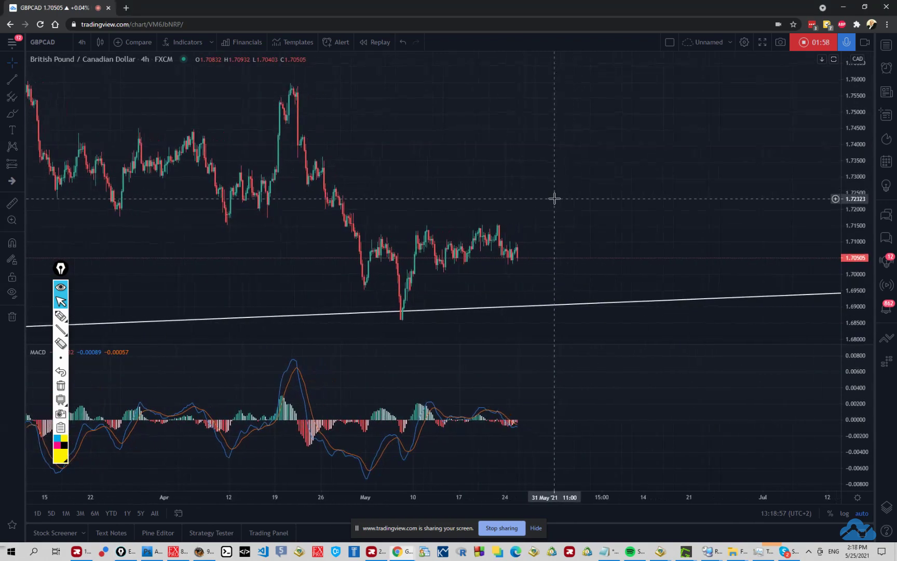
pyautogui.hscroll(3, 554, 198)
pyautogui.scroll(1, 461, 190)
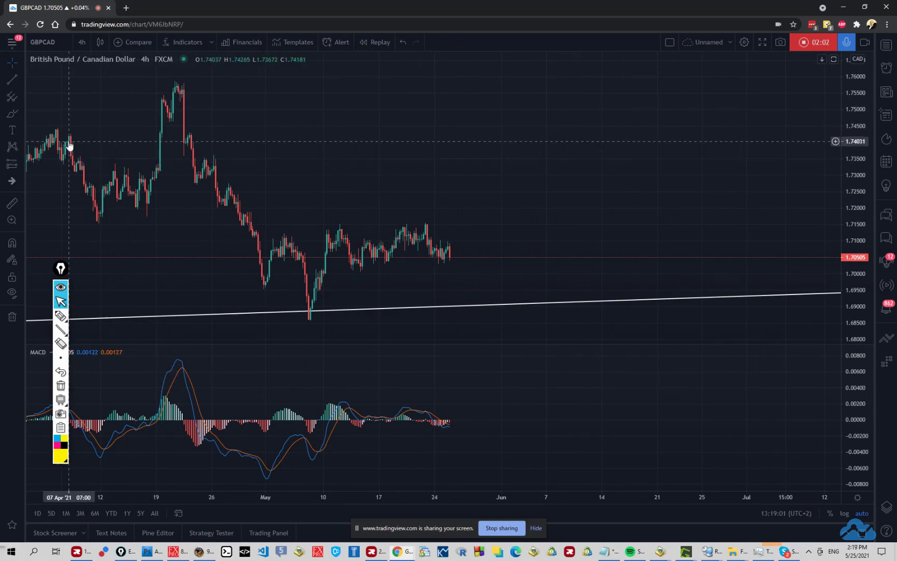
pyautogui.click(61, 316)
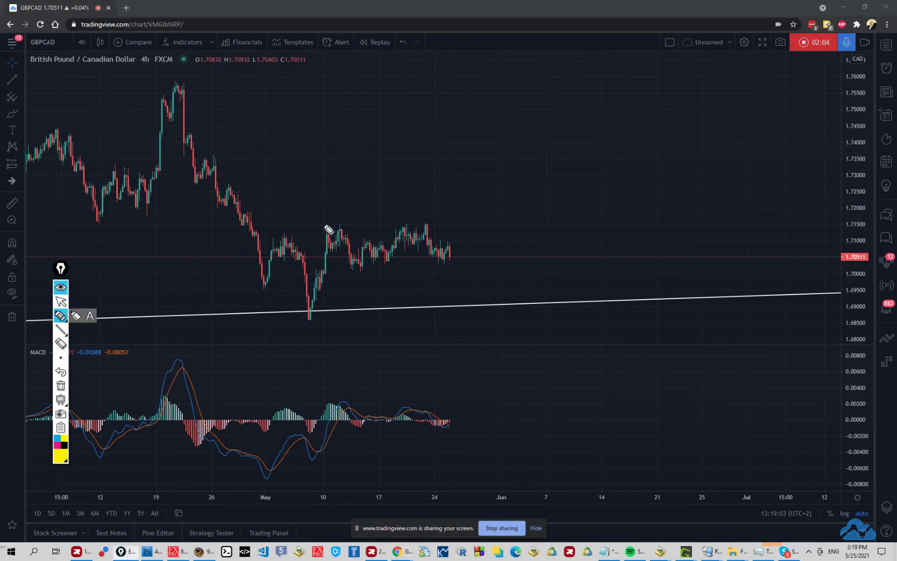
pyautogui.moveTo(323, 223); pyautogui.dragTo(356, 224)
pyautogui.moveTo(332, 269); pyautogui.dragTo(536, 270)
pyautogui.moveTo(358, 270); pyautogui.dragTo(480, 229)
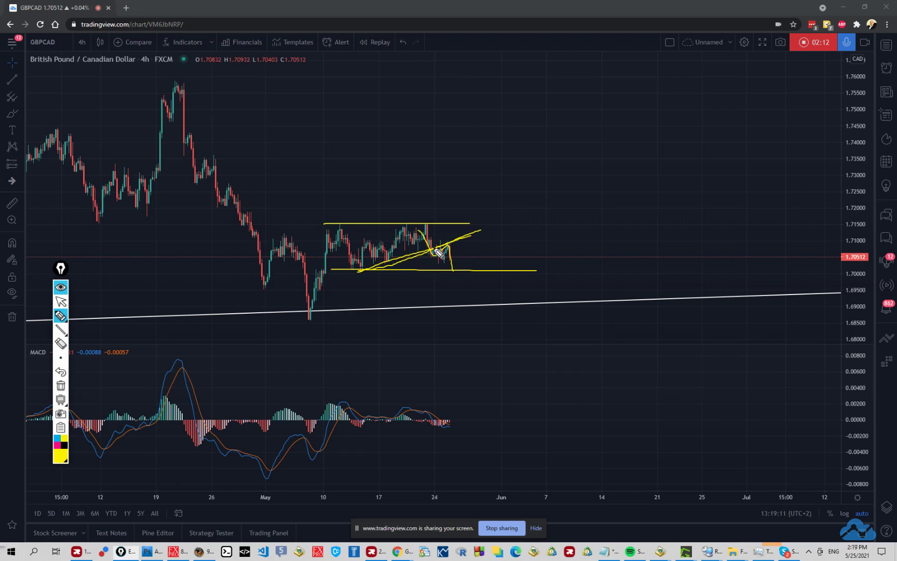
pyautogui.click(62, 384)
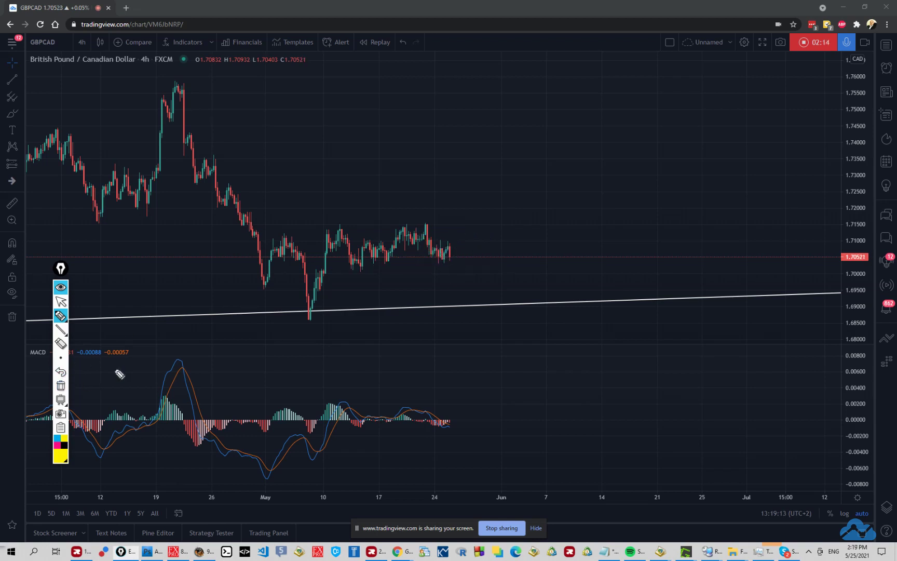
pyautogui.moveTo(335, 270); pyautogui.dragTo(539, 269)
pyautogui.moveTo(323, 224); pyautogui.dragTo(522, 225)
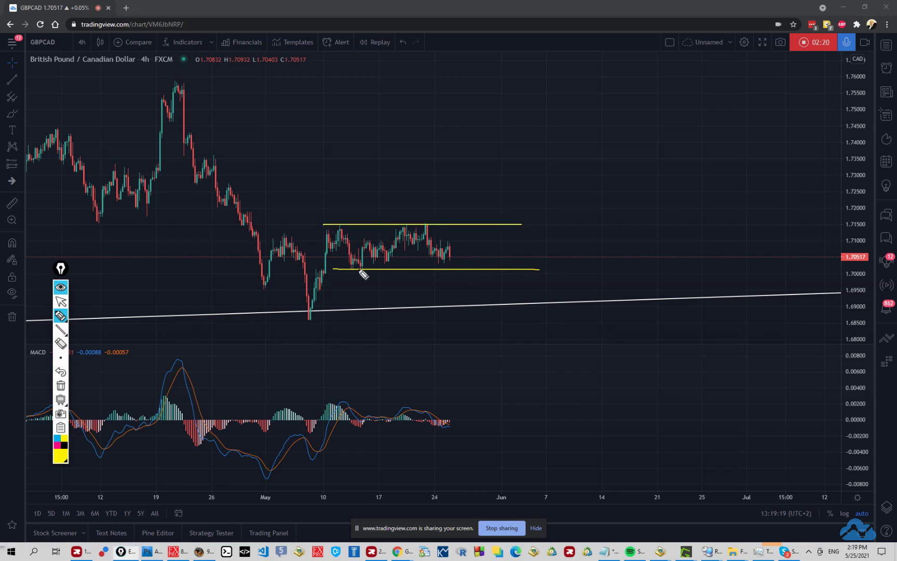
pyautogui.moveTo(454, 251); pyautogui.dragTo(478, 311)
pyautogui.moveTo(392, 288); pyautogui.dragTo(413, 323)
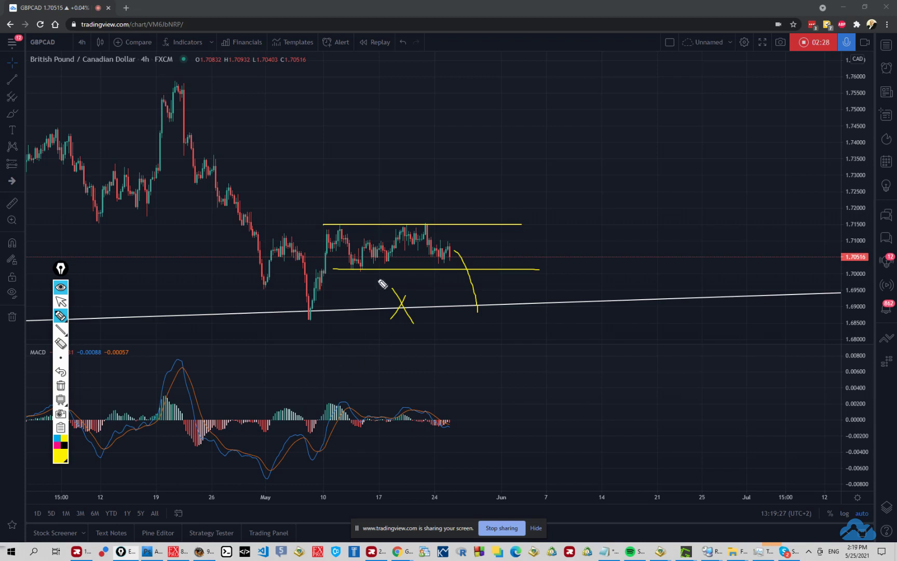
pyautogui.click(61, 385)
# - Draw a red rectangle support zone around 1.700–1.703 under the May lows, extending into early June
pyautogui.click(61, 301)
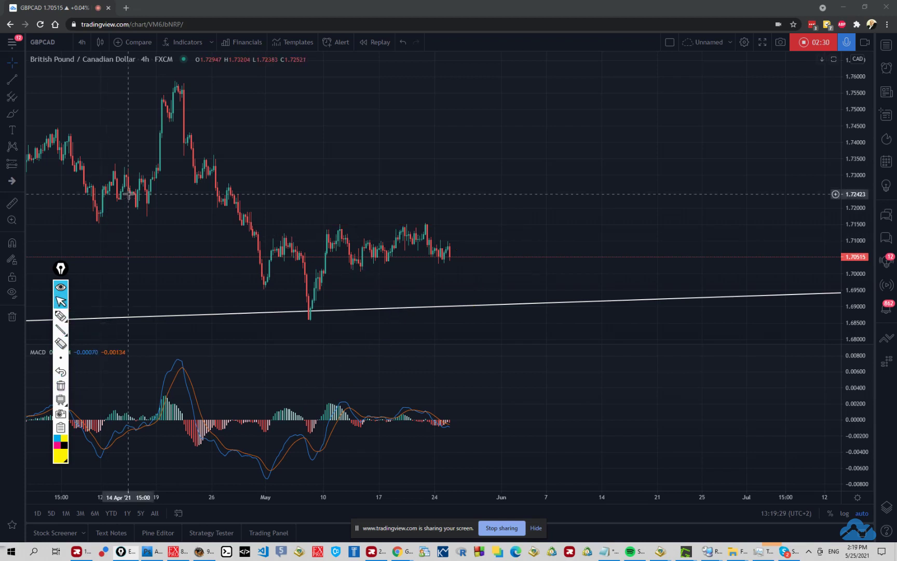
pyautogui.click(20, 116)
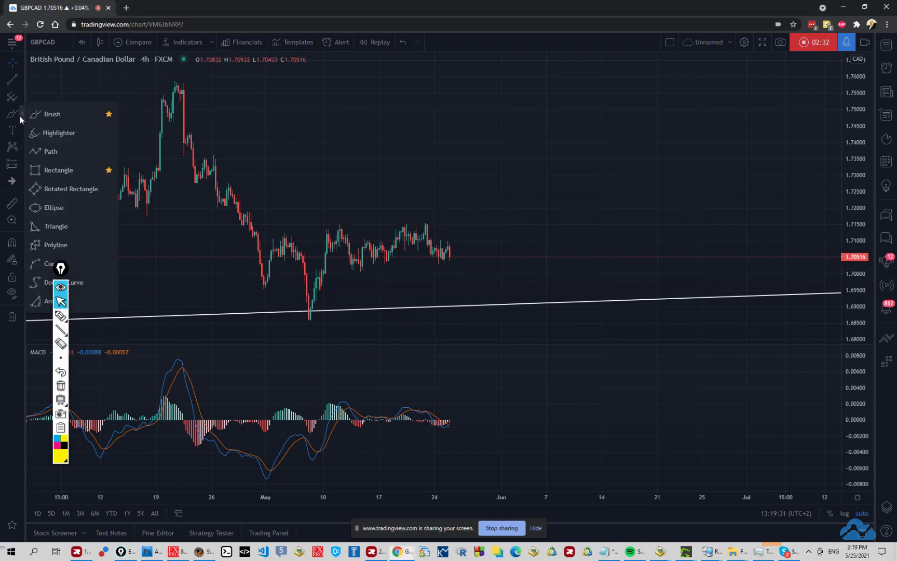
pyautogui.click(73, 170)
pyautogui.click(340, 266)
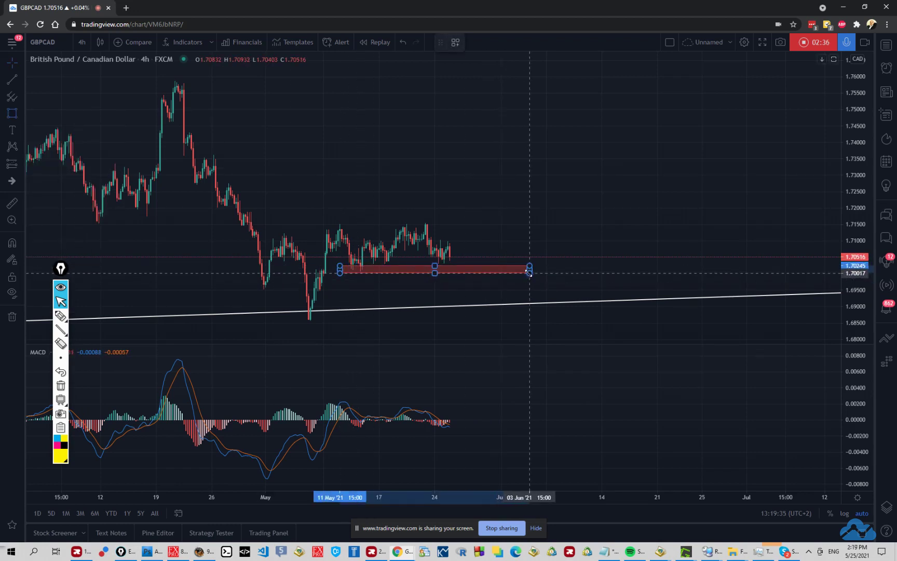
pyautogui.click(530, 272)
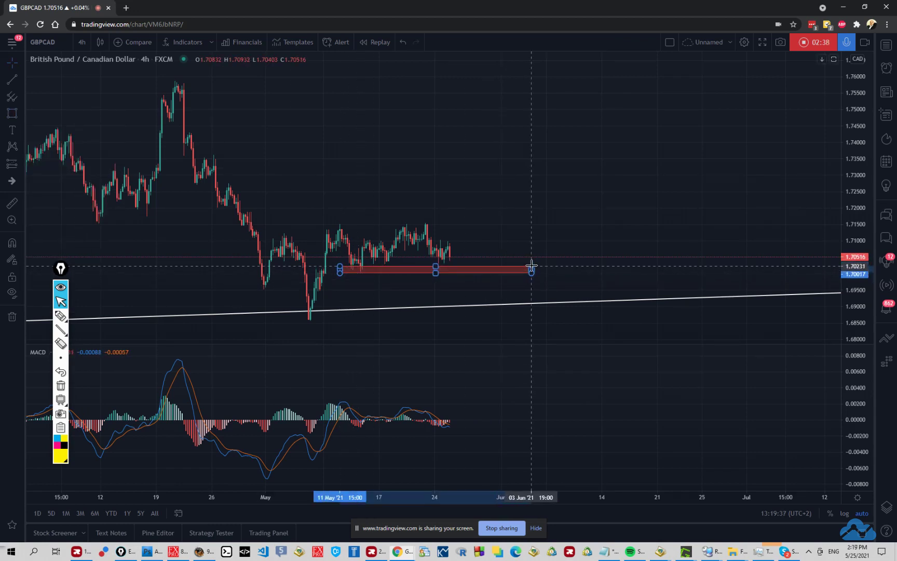
pyautogui.moveTo(531, 264); pyautogui.dragTo(544, 264)
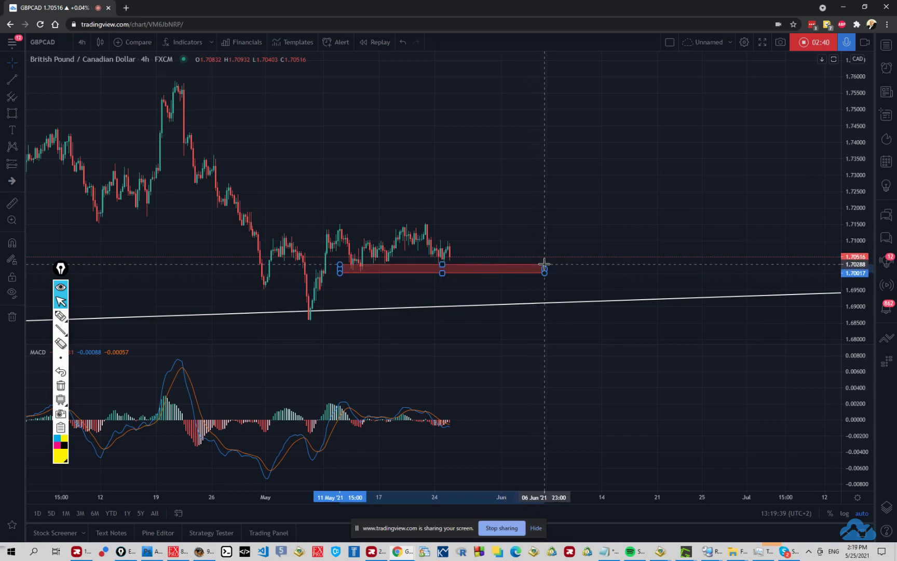
pyautogui.click(502, 258)
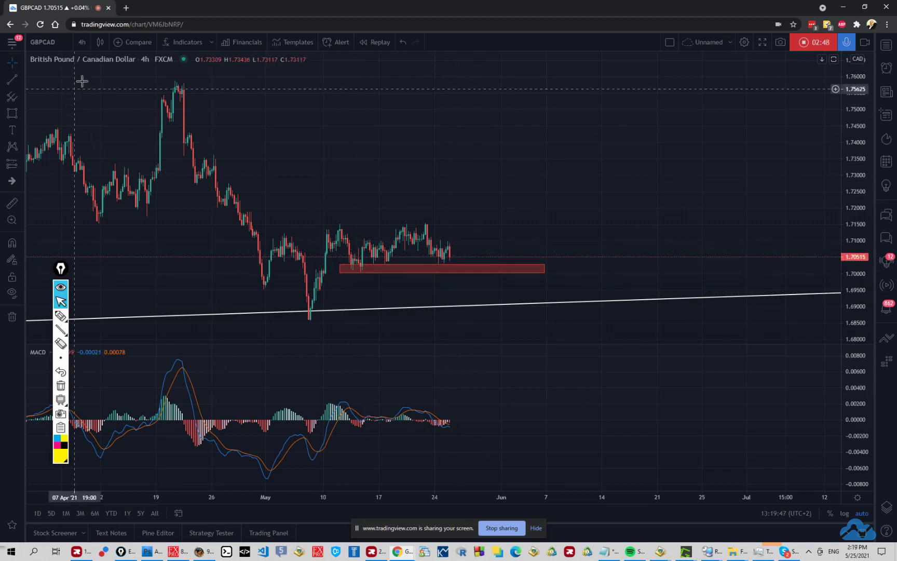
pyautogui.click(82, 42)
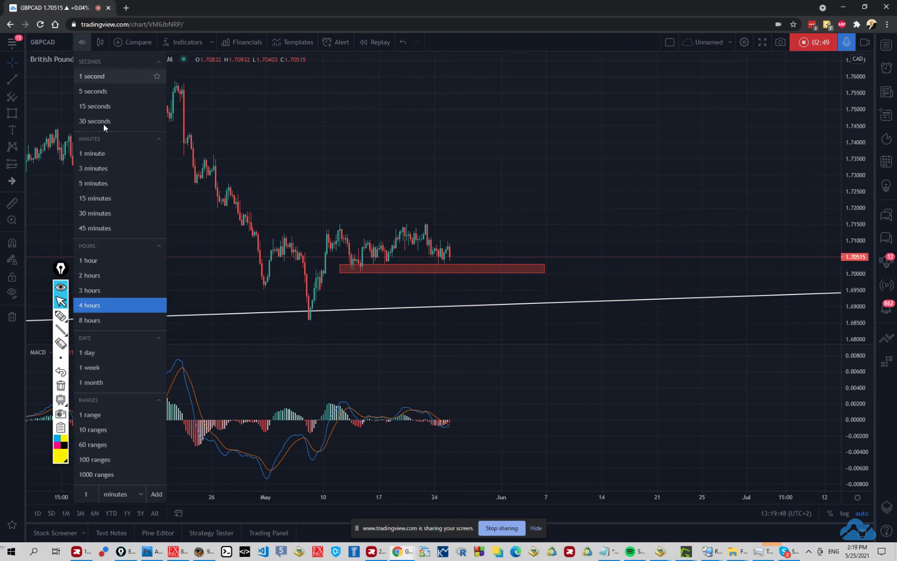
# - On the 1-hour chart, copy the red zone up to the 1.714–1.716 highs as resistance
pyautogui.click(114, 262)
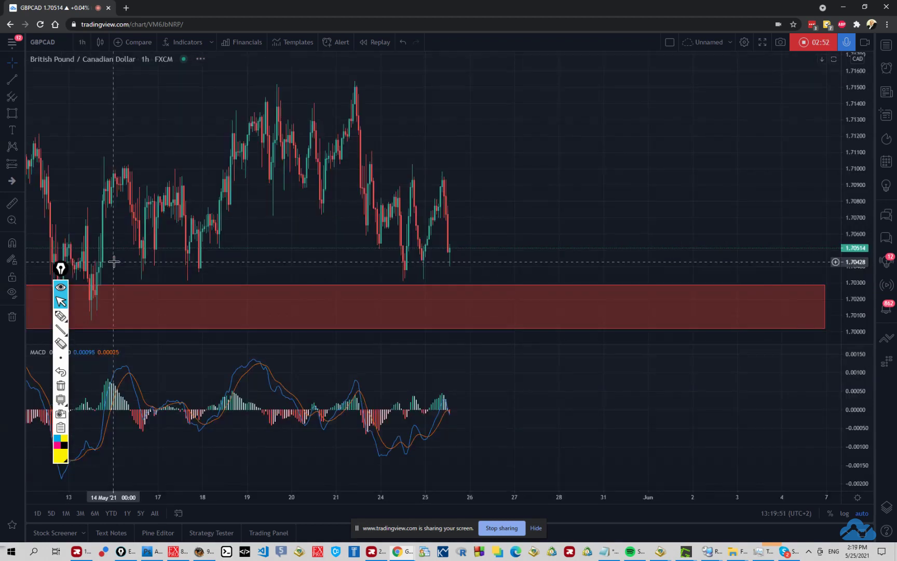
pyautogui.scroll(2, 280, 220)
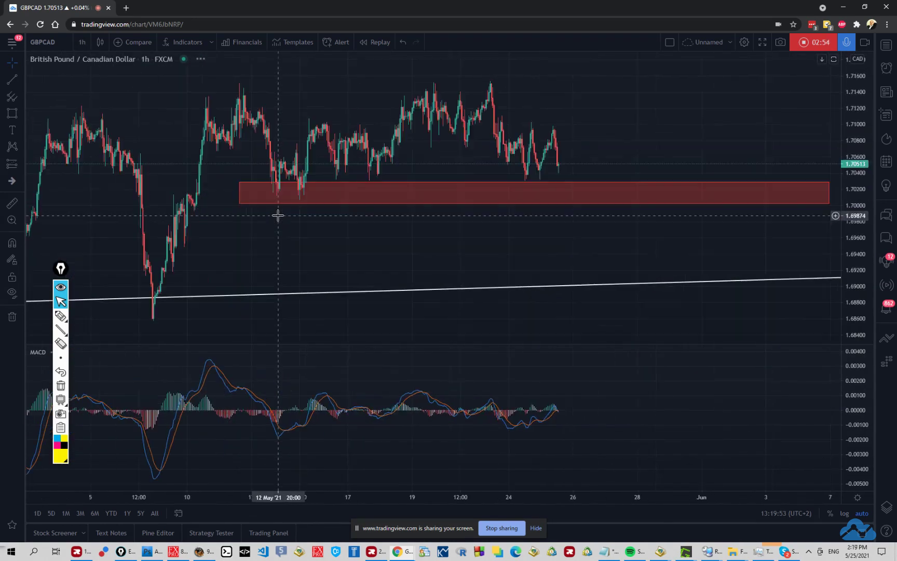
pyautogui.click(245, 186)
pyautogui.moveTo(244, 185); pyautogui.dragTo(509, 167)
pyautogui.hscroll(2, 332, 168)
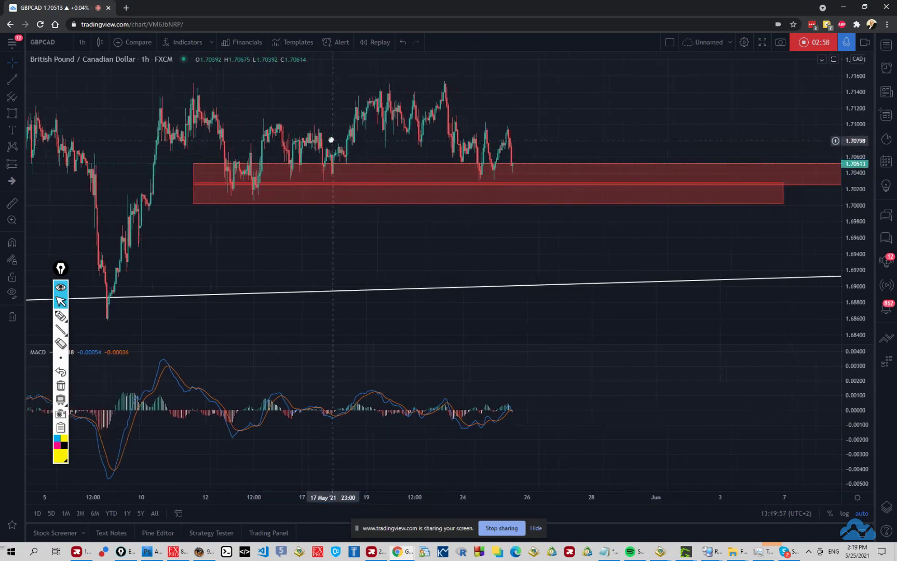
pyautogui.moveTo(326, 166); pyautogui.dragTo(224, 76)
pyautogui.click(468, 223)
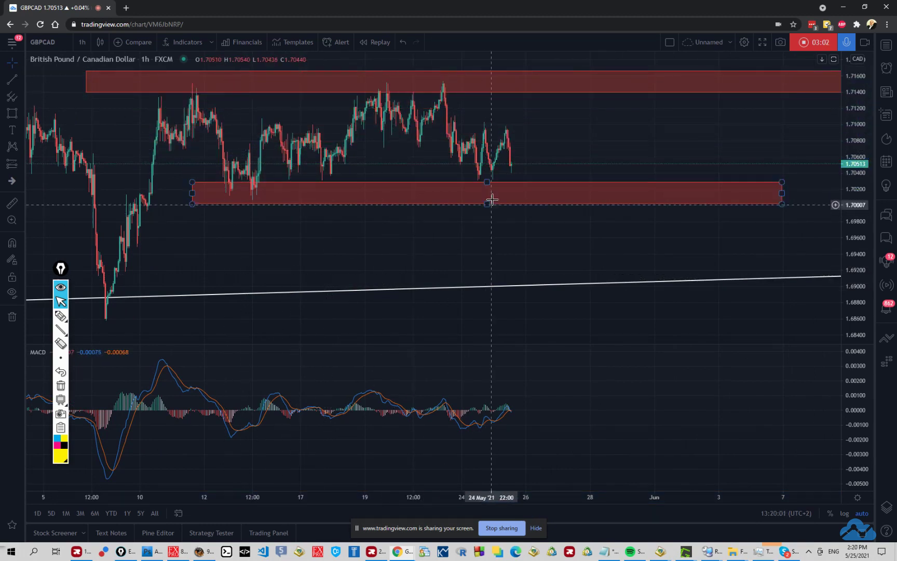
pyautogui.click(61, 316)
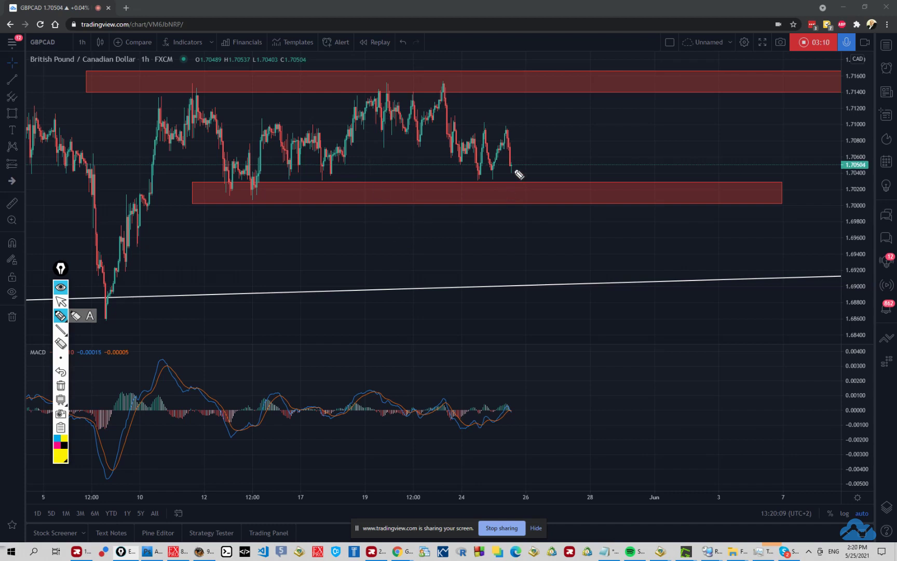
pyautogui.moveTo(477, 426); pyautogui.dragTo(508, 418)
pyautogui.moveTo(452, 162)
pyautogui.mouseDown()
pyautogui.moveTo(476, 180)
pyautogui.moveTo(498, 146)
pyautogui.moveTo(530, 137)
pyautogui.mouseUp()
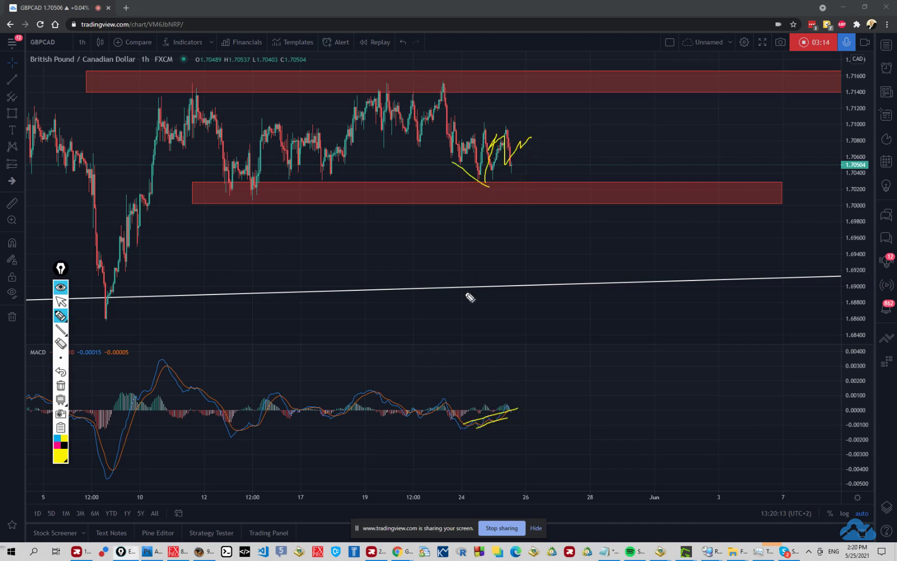
pyautogui.click(59, 386)
pyautogui.moveTo(62, 321)
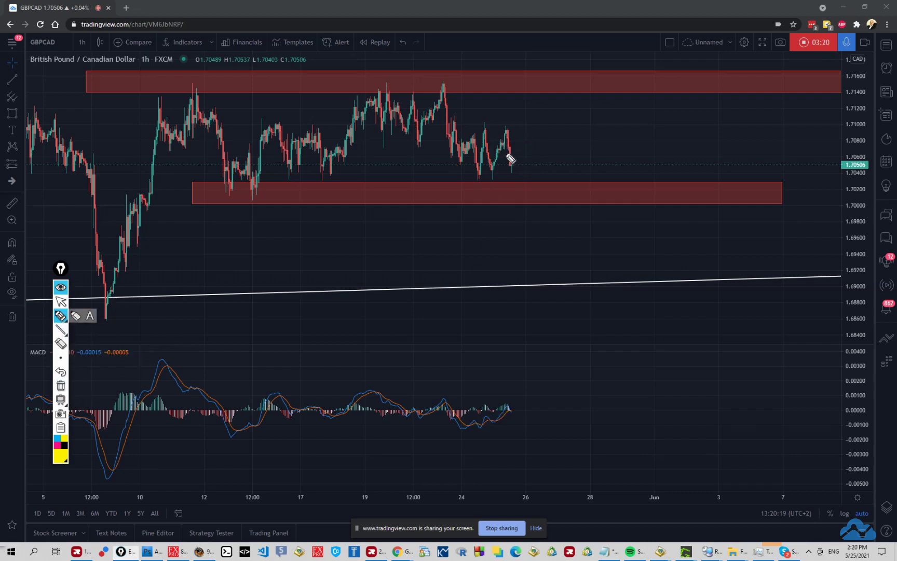
pyautogui.moveTo(506, 151); pyautogui.dragTo(543, 170)
pyautogui.moveTo(462, 181)
pyautogui.mouseDown()
pyautogui.moveTo(535, 182)
pyautogui.moveTo(535, 197)
pyautogui.mouseUp()
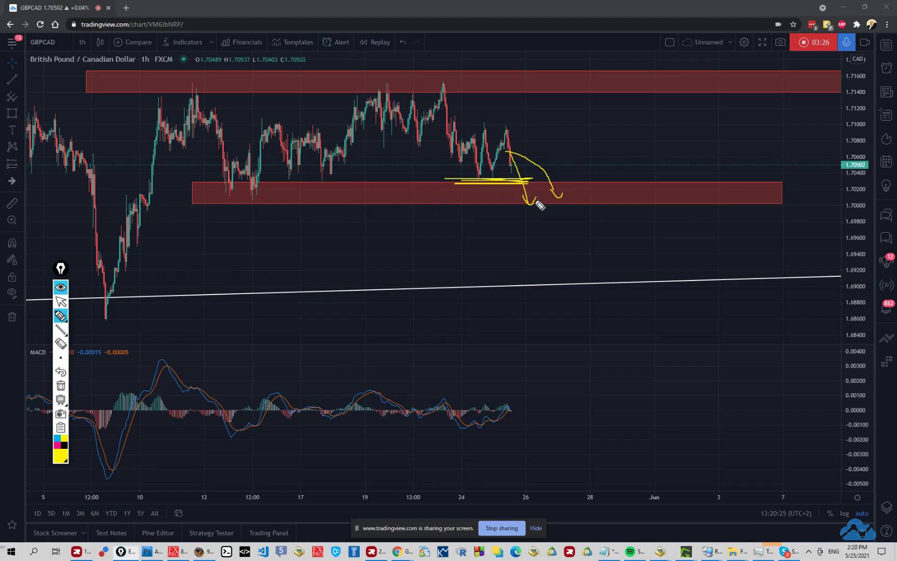
pyautogui.moveTo(566, 194); pyautogui.dragTo(562, 181)
pyautogui.moveTo(225, 200)
pyautogui.mouseDown()
pyautogui.moveTo(281, 196)
pyautogui.moveTo(228, 191)
pyautogui.mouseUp()
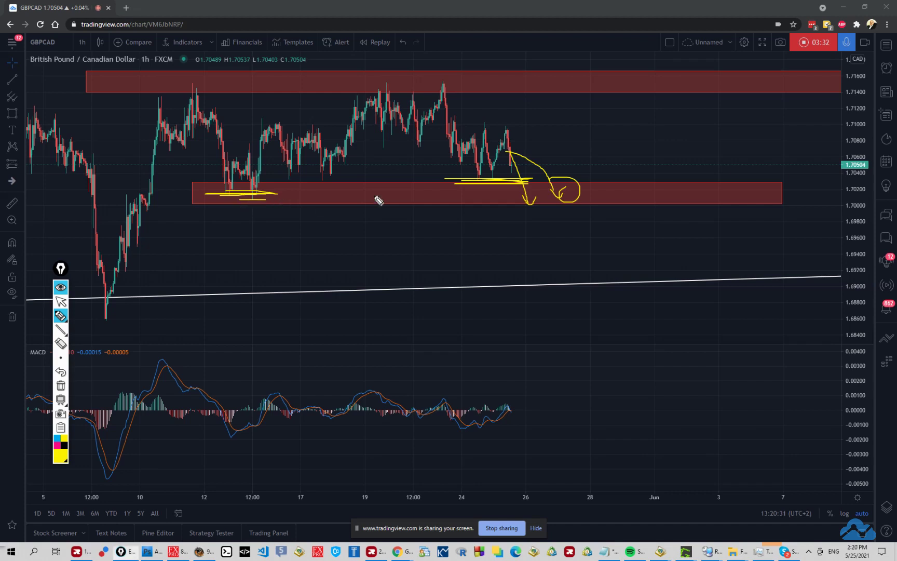
pyautogui.moveTo(521, 179)
pyautogui.mouseDown()
pyautogui.moveTo(532, 210)
pyautogui.moveTo(548, 173)
pyautogui.mouseUp()
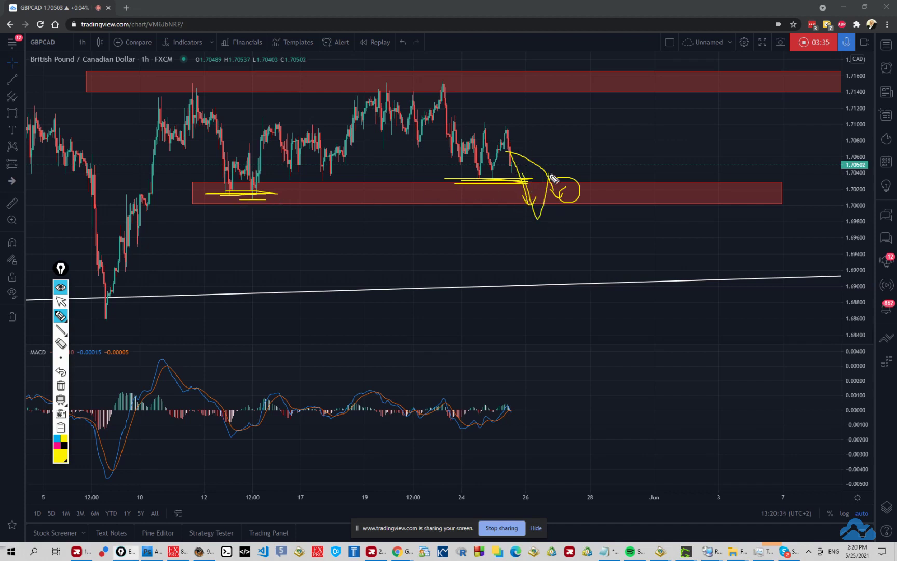
pyautogui.click(61, 387)
pyautogui.moveTo(468, 179); pyautogui.dragTo(568, 179)
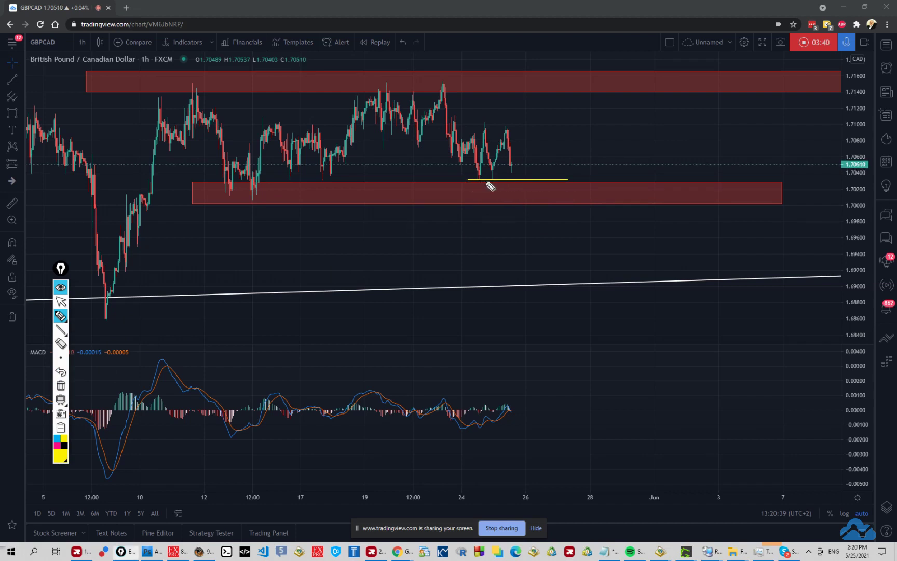
pyautogui.moveTo(503, 132)
pyautogui.mouseDown()
pyautogui.moveTo(538, 192)
pyautogui.moveTo(591, 122)
pyautogui.mouseUp()
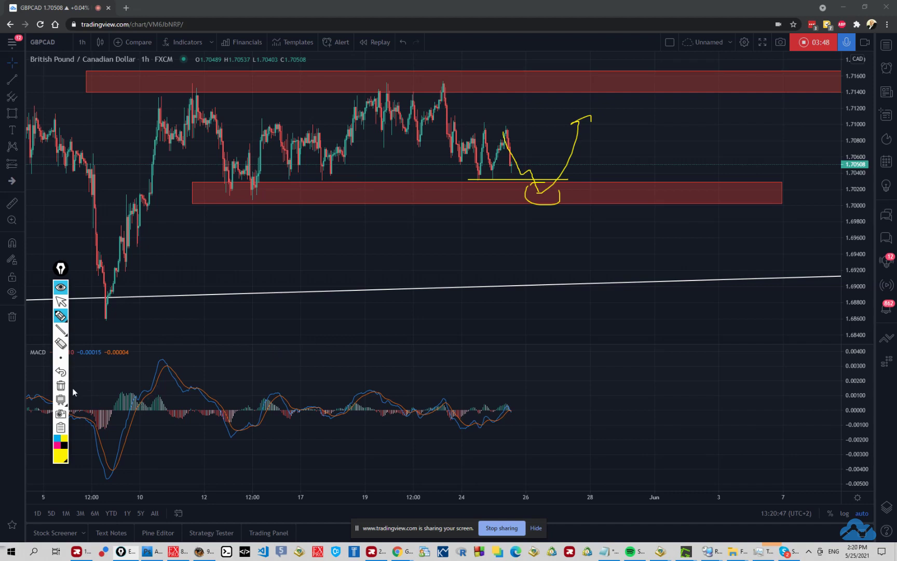
pyautogui.click(60, 315)
pyautogui.click(60, 302)
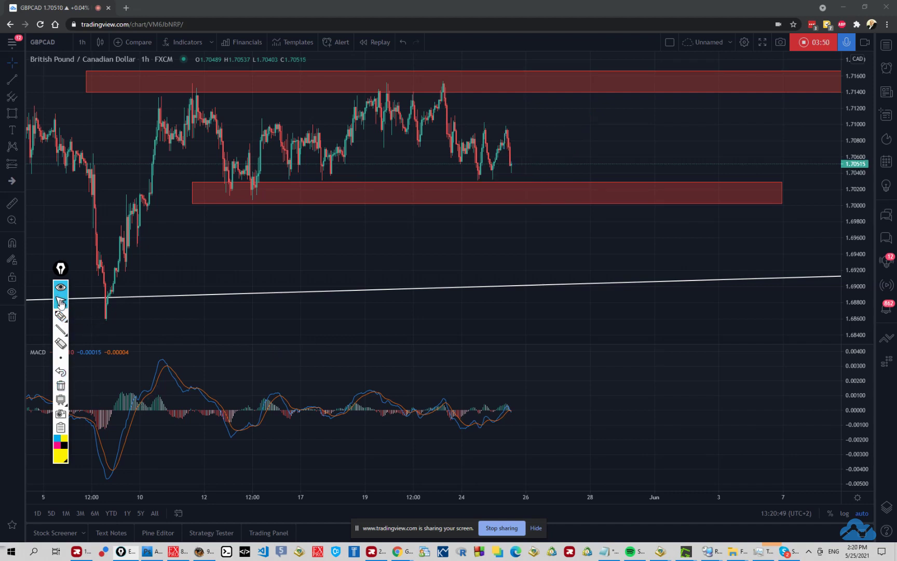